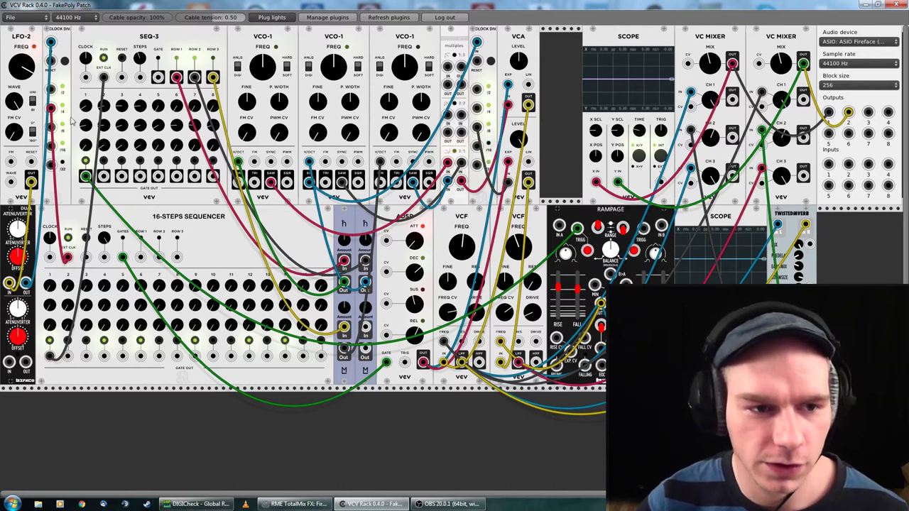
pyautogui.click(104, 59)
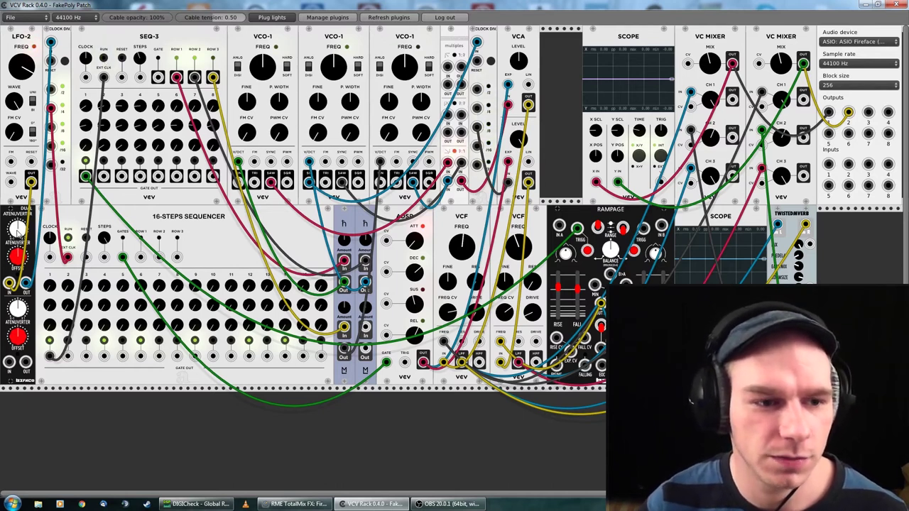